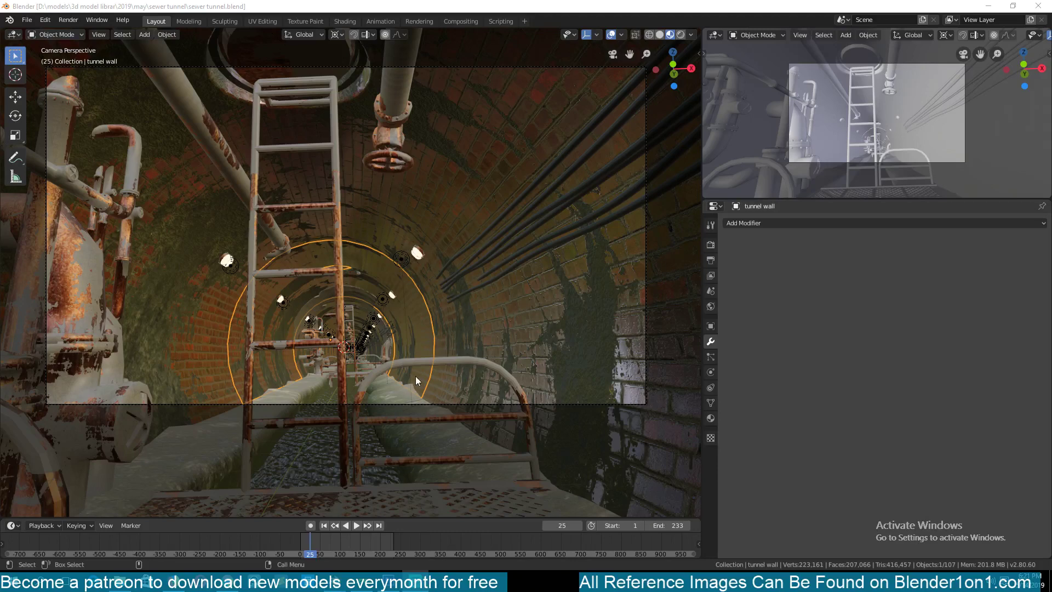
Select the left pipe Circle.027 to inspect it, and briefly open and close a calculator
left_click(110, 219)
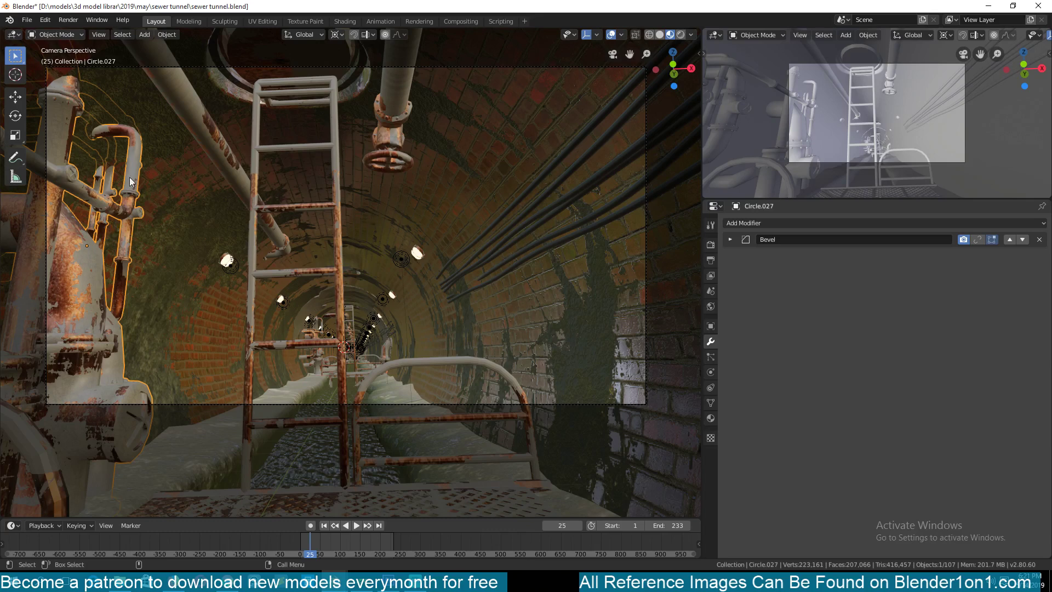
scroll(382, 196, "down", 1)
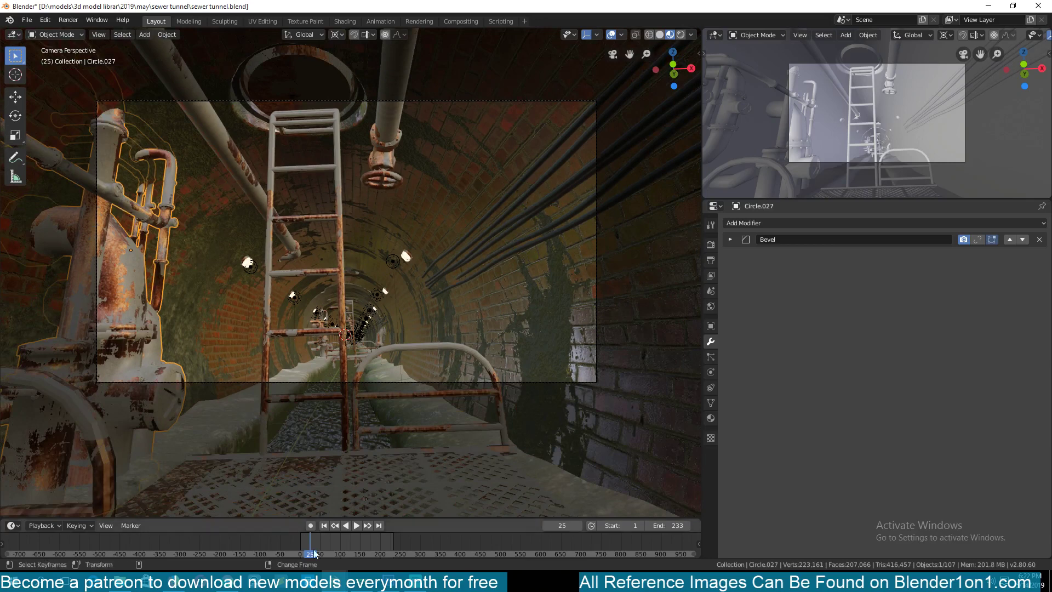
key("XF86Calculator")
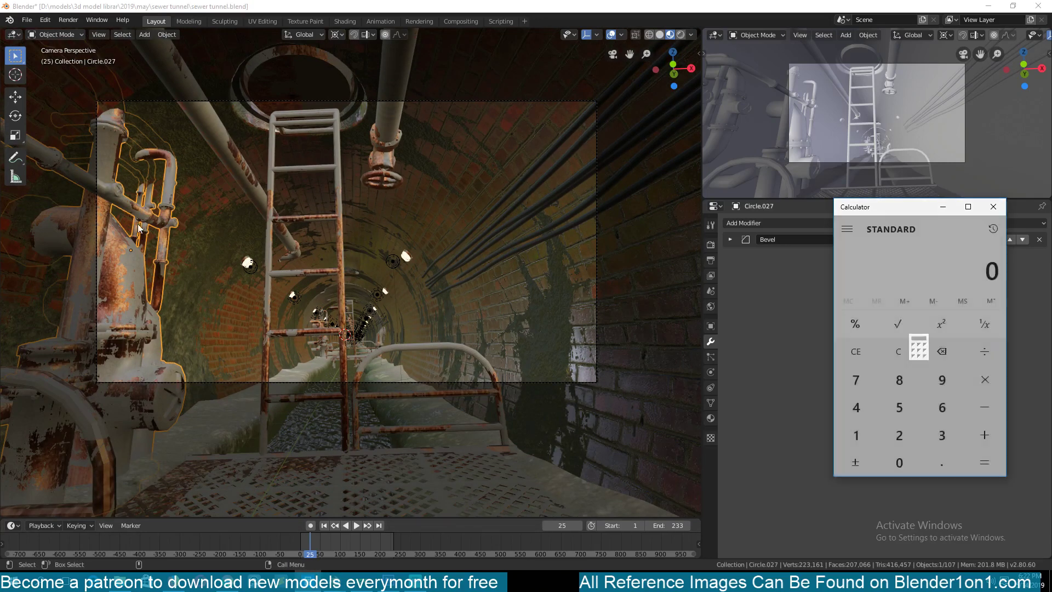
left_click(993, 207)
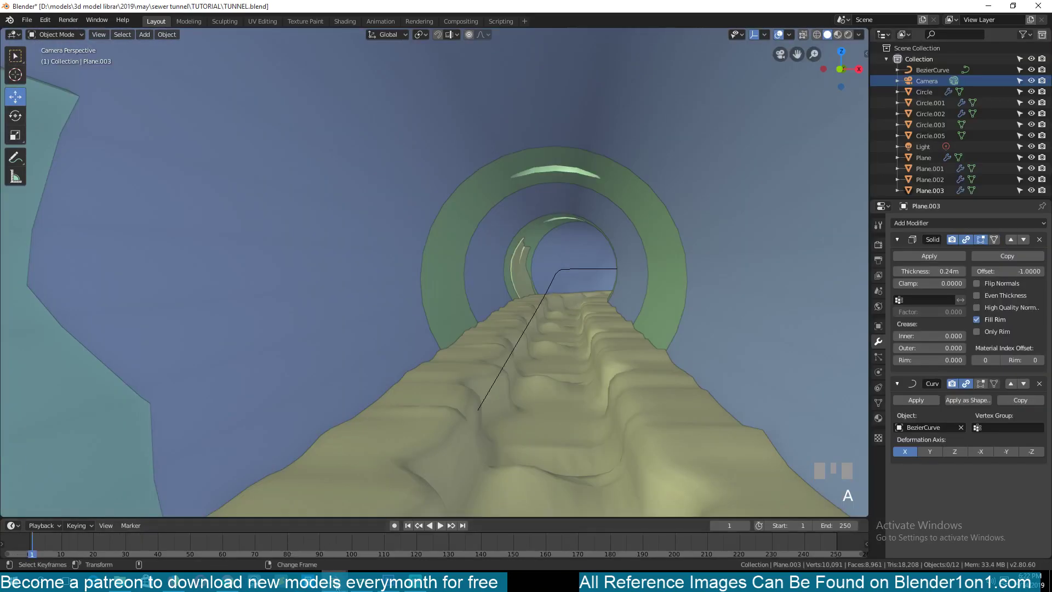
In top view, place the 3D cursor beside the tube and add a new plane there
scroll(456, 277, "down", 3)
scroll(456, 264, "down", 2)
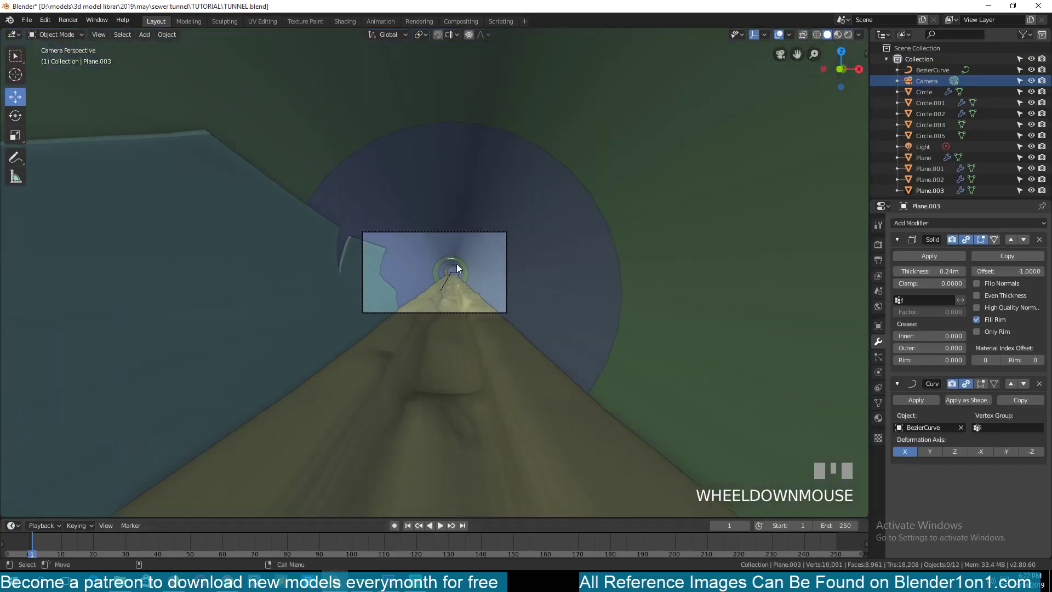
key("KP_7")
middle_click_drag(591, 259, 261, 242)
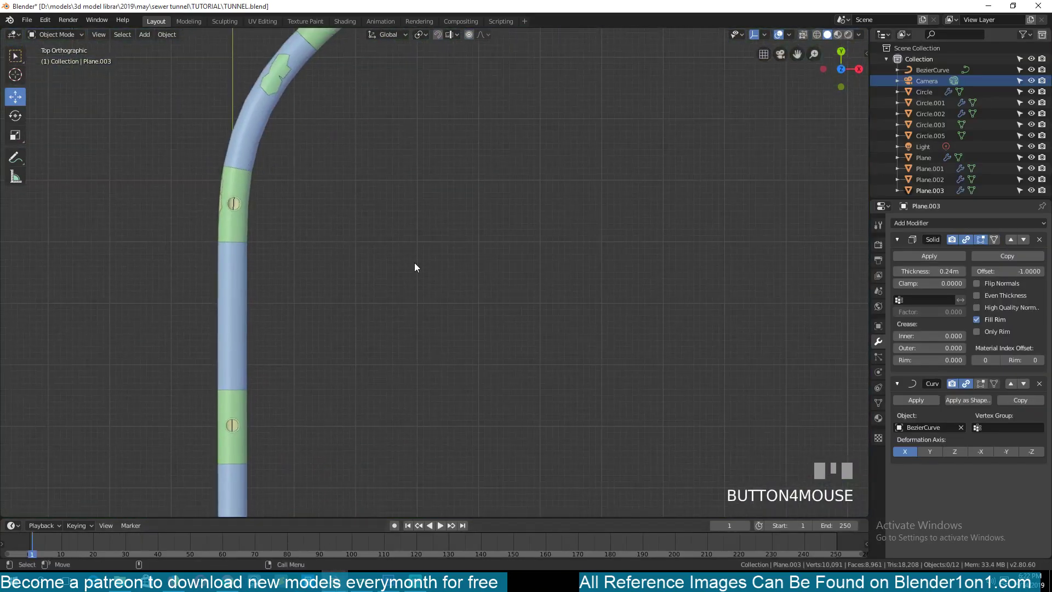
right_click(433, 277, "shift")
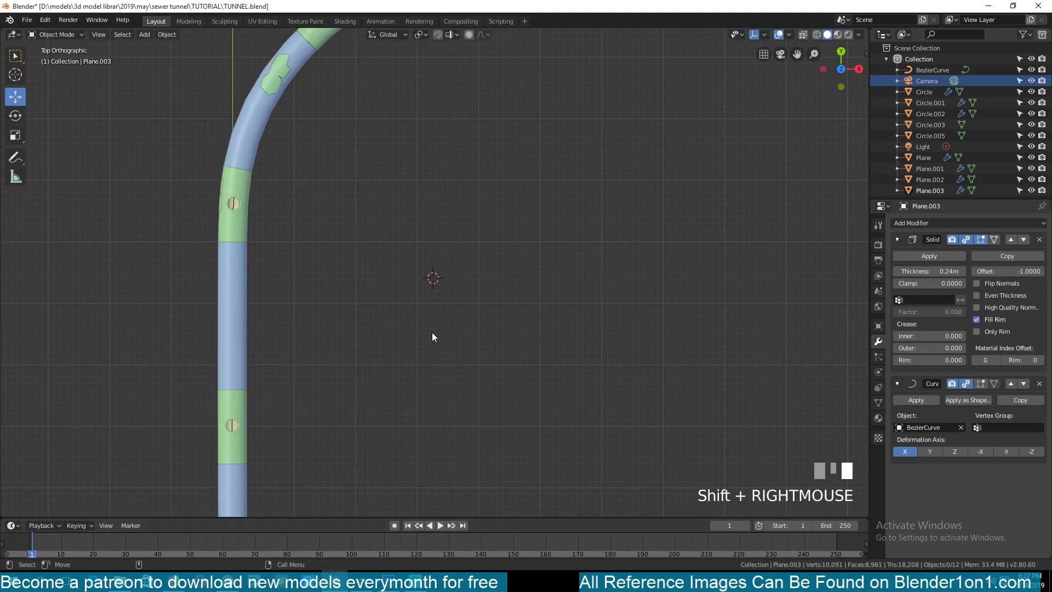
key("shift+a")
mouse_move(432, 294)
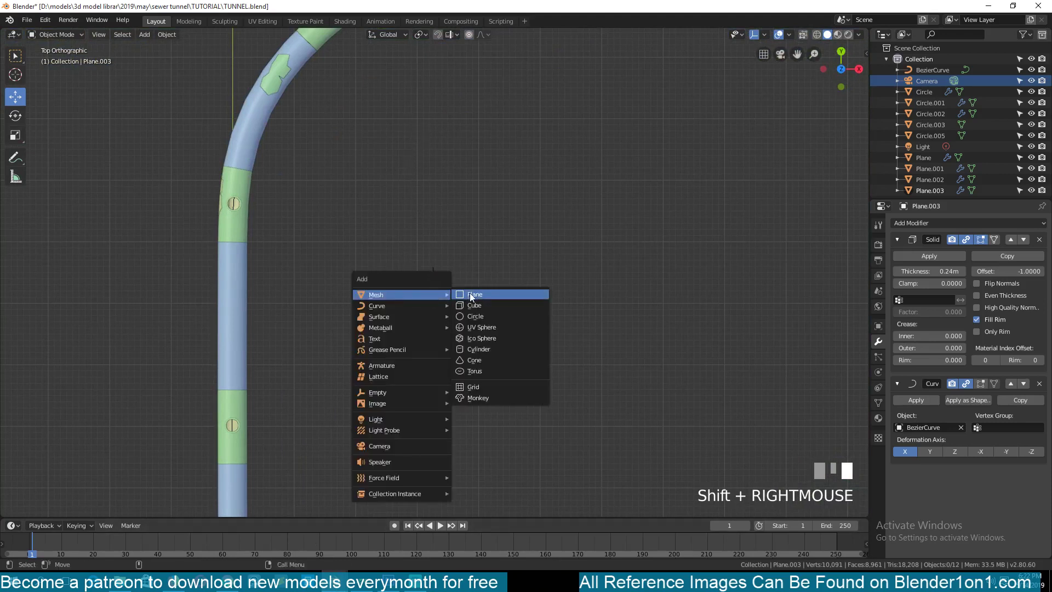
left_click(470, 295)
scroll(452, 301, "up", 2)
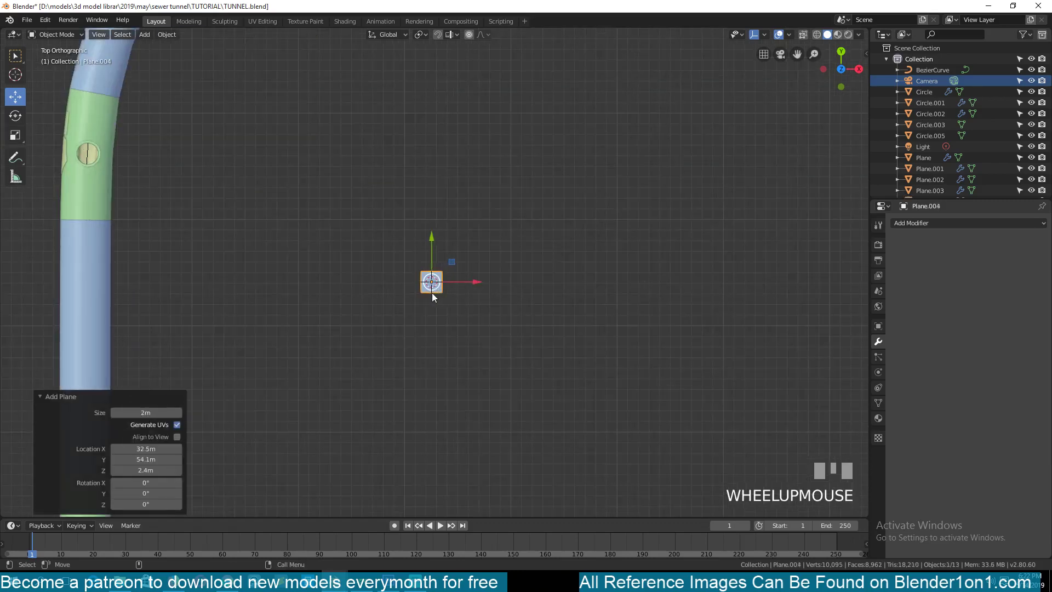
key("KP_Decimal")
scroll(451, 297, "down", 6)
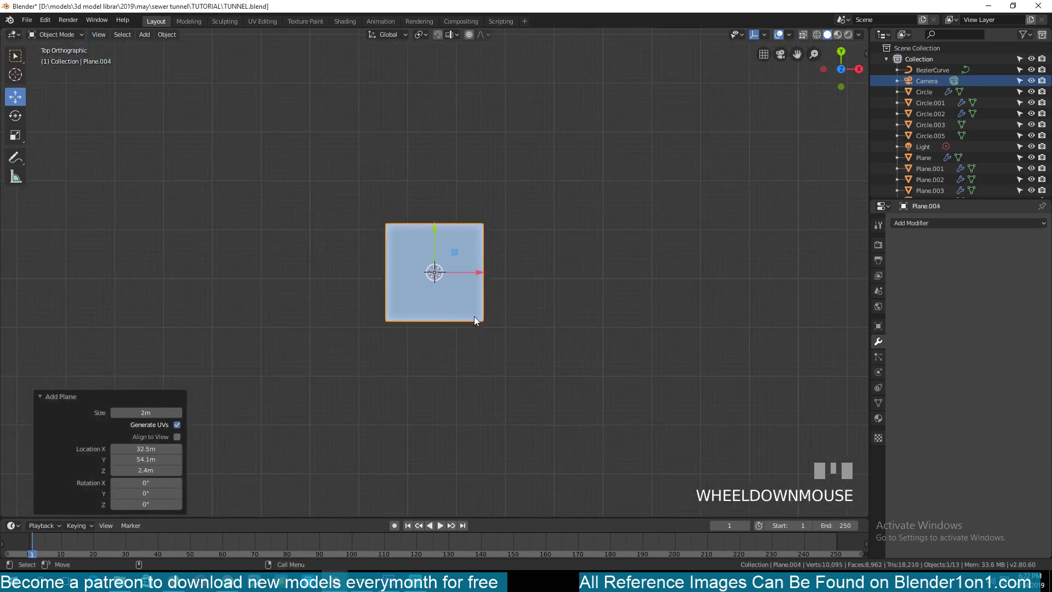
In vertex edit mode, delete one corner vertex of the plane
key("Tab")
key("1")
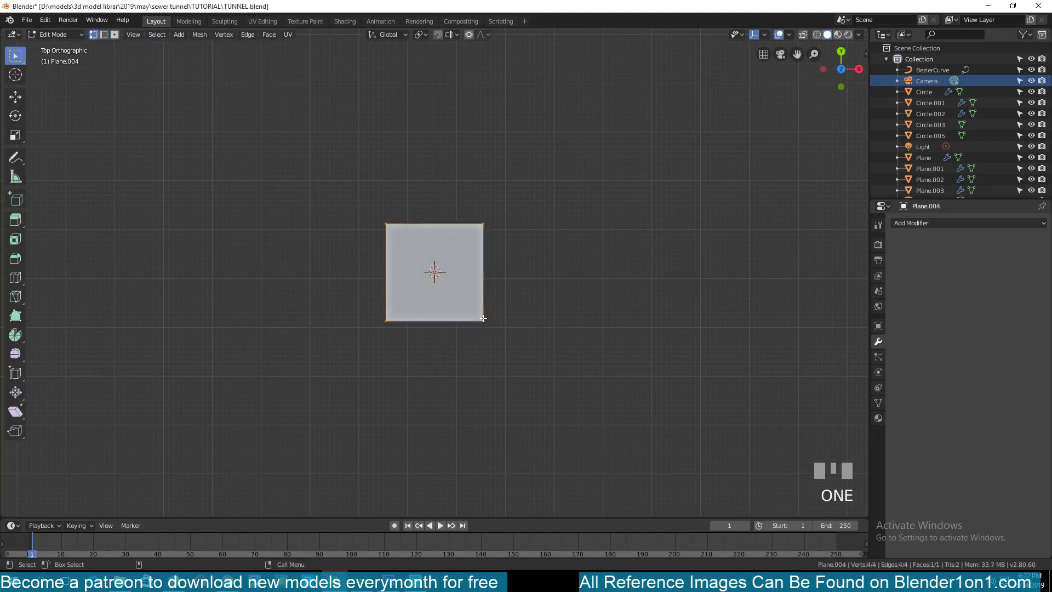
left_click(484, 320)
key("x")
left_click(490, 311)
Vertex-bevel the remaining corner into a smooth arc with extra segments, then return to object mode
left_click(381, 214)
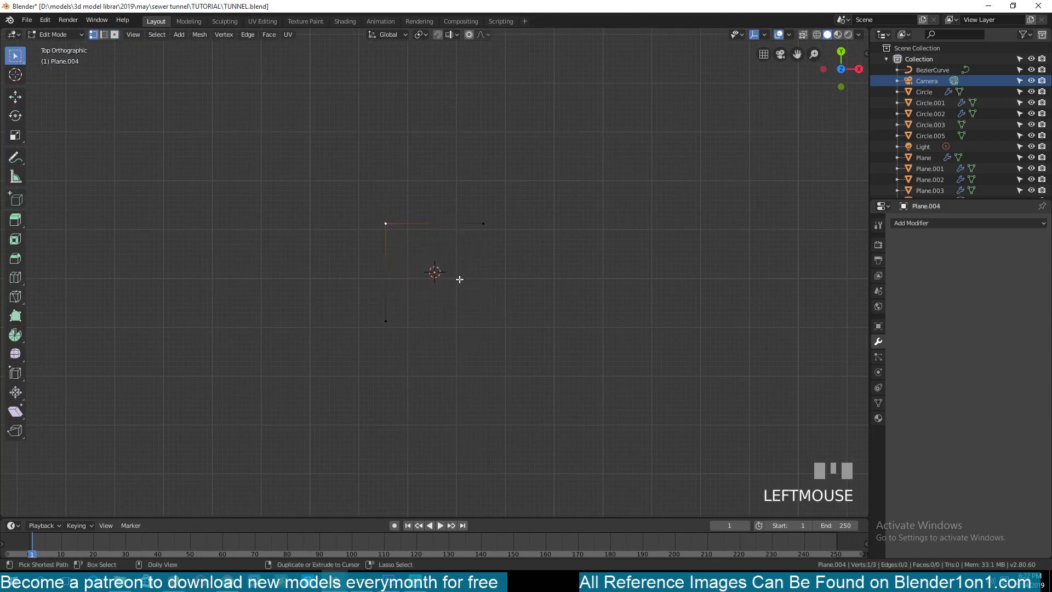
key("shift+ctrl+b")
scroll(494, 332, "up", 6)
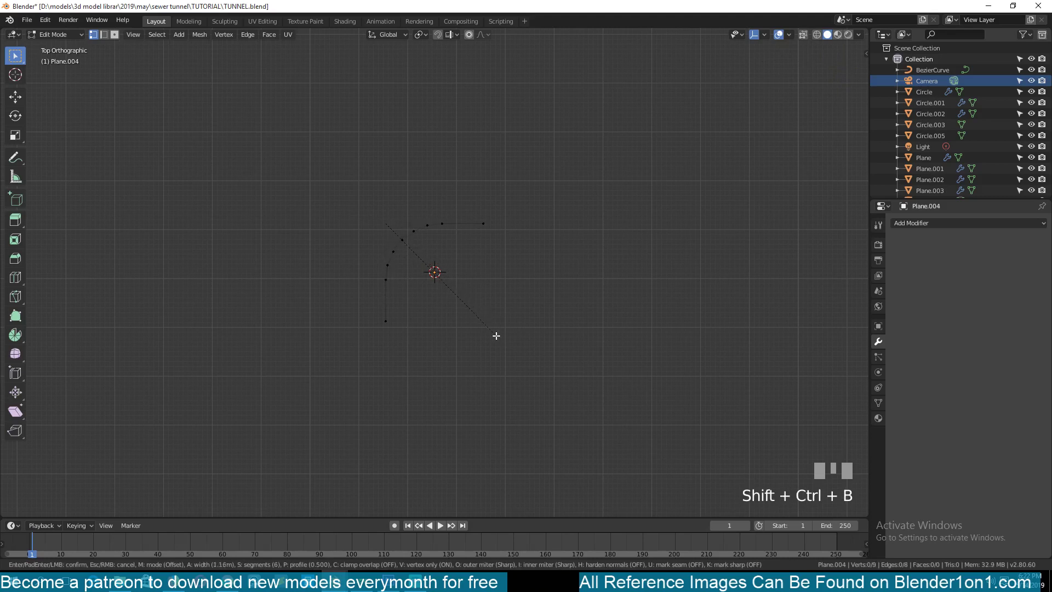
left_click(498, 348)
key("Tab")
key("Tab")
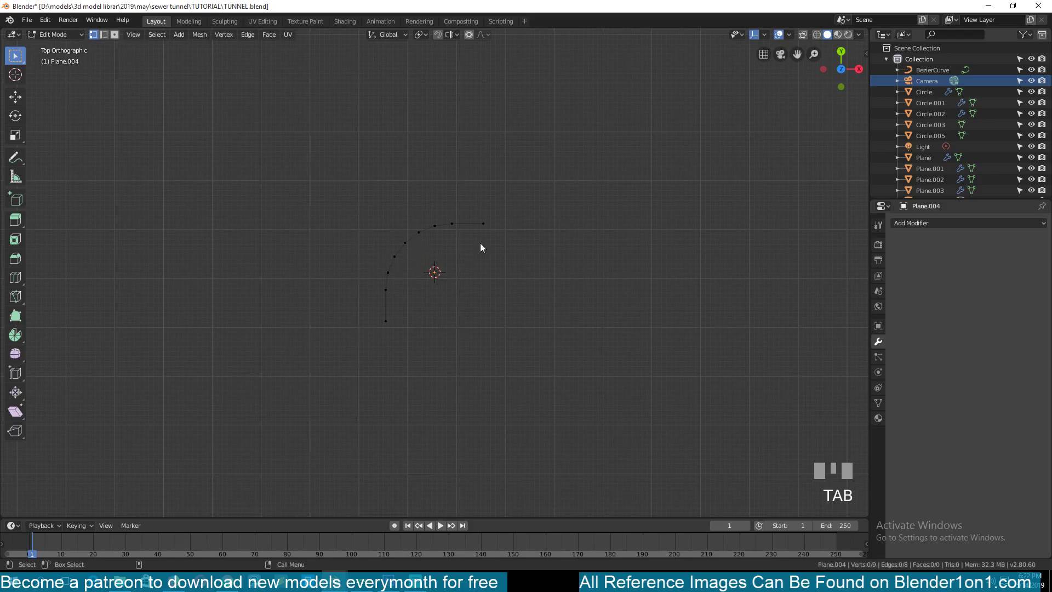
key("Tab")
Convert the arc mesh into a curve with Object > Convert to > Curve
middle_click_drag(396, 235, 290, 175)
key("grave")
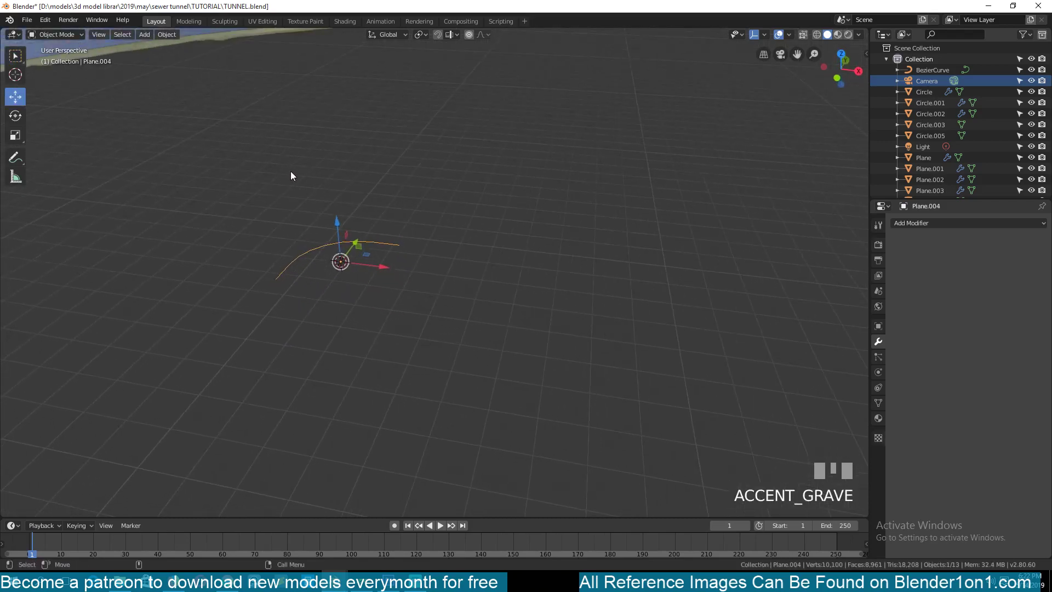
left_click(172, 33)
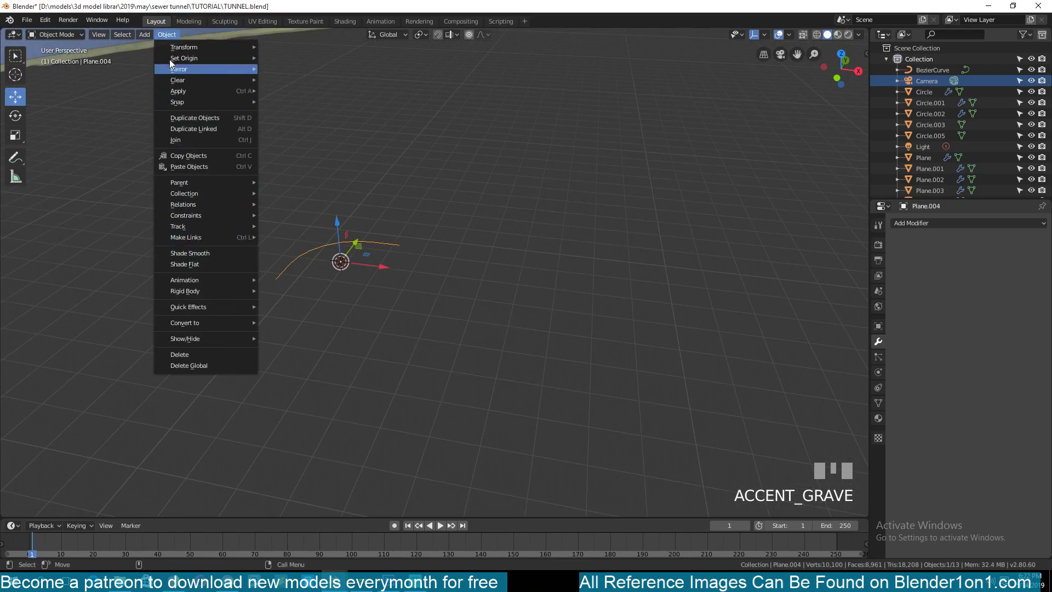
mouse_move(200, 324)
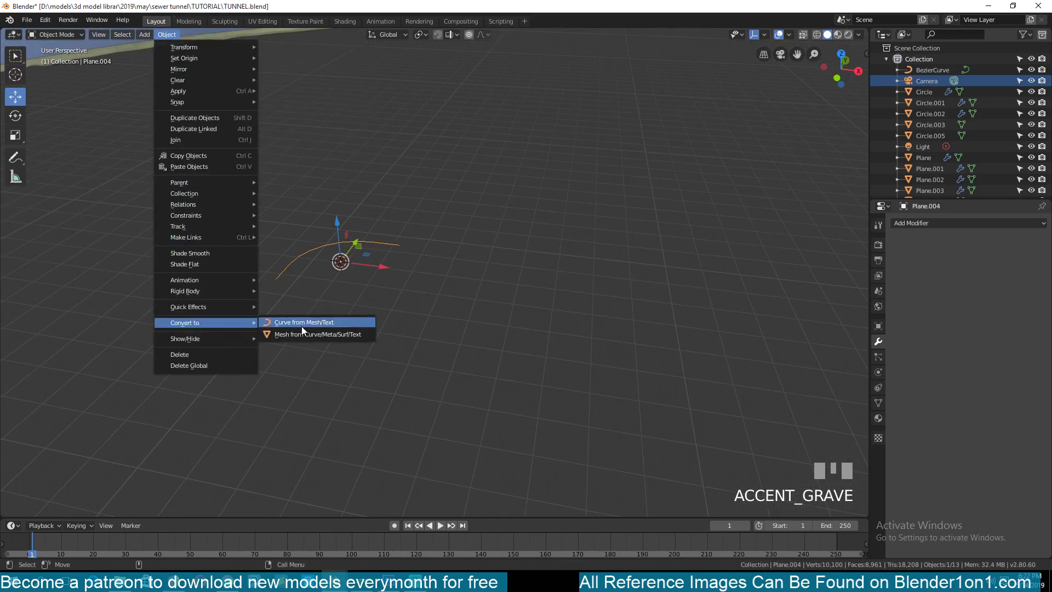
left_click(301, 324)
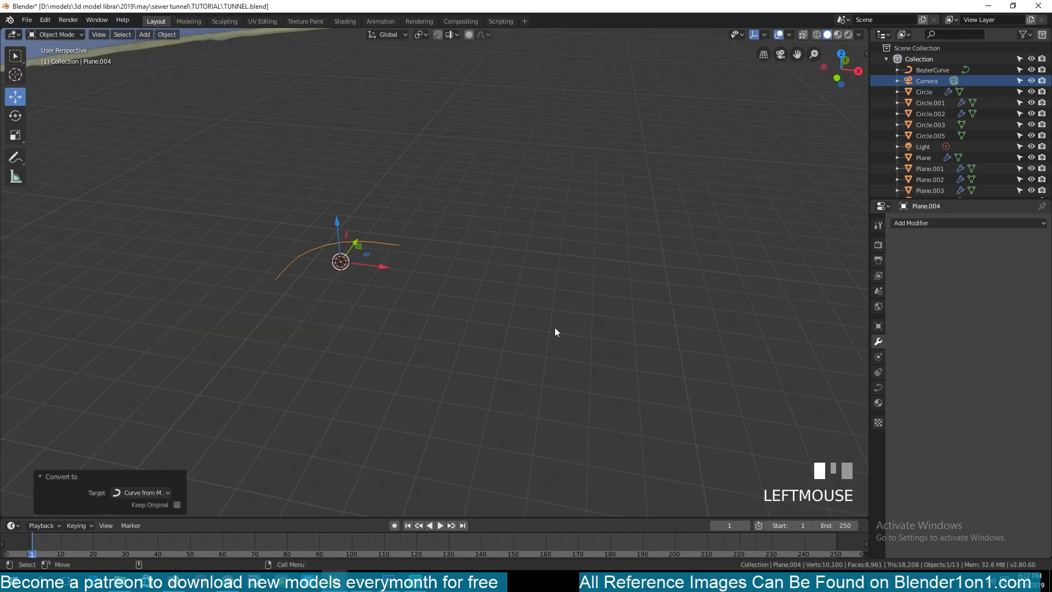
Set the curve's Geometry Bevel Depth to 0.22m to form a tube
left_click(879, 388)
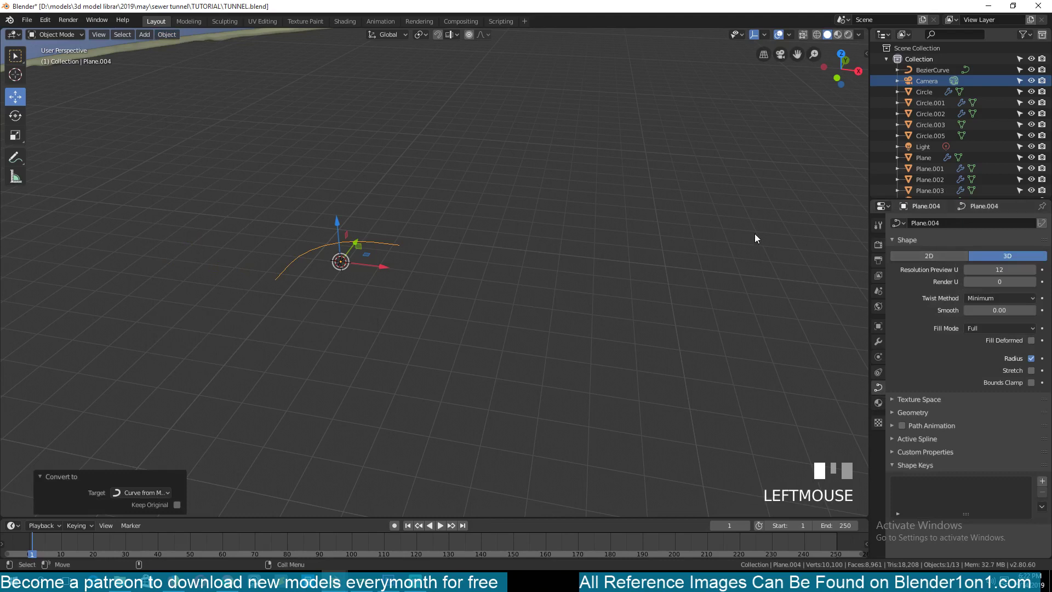
left_click(927, 412)
scroll(920, 417, "down", 5)
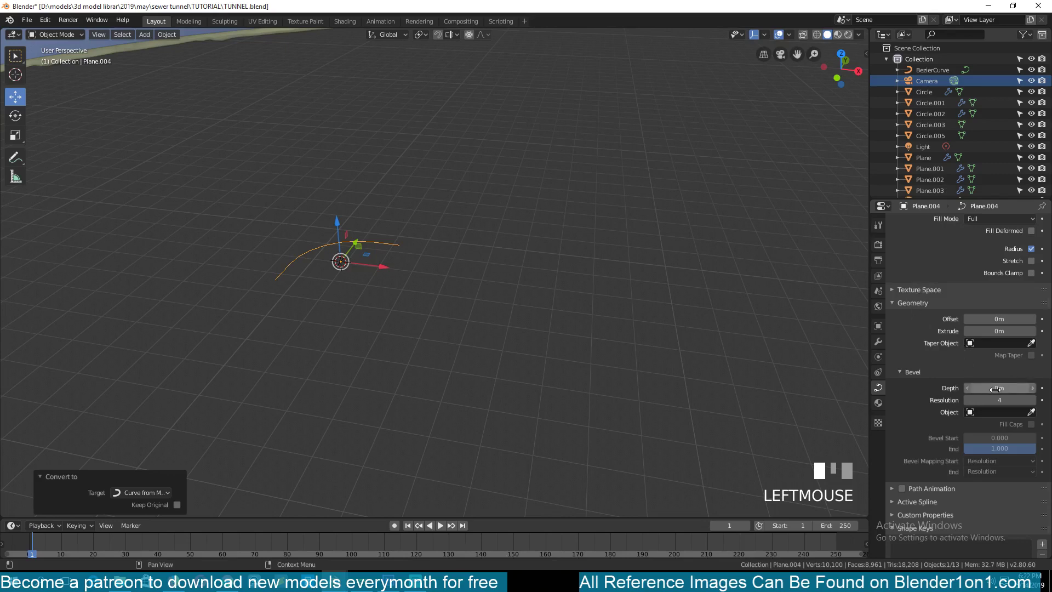
left_click_drag(996, 389, 1022, 389)
middle_click_drag(680, 336, 525, 314)
scroll(524, 314, "up", 4)
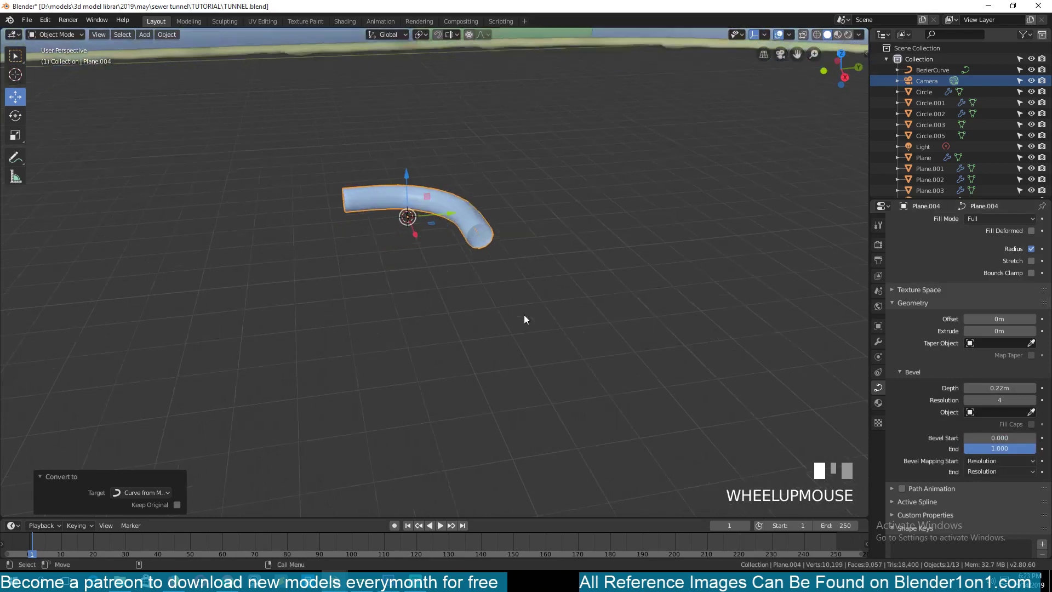
Convert the tube to a mesh, then extrude and enlarge its end ring
right_click(444, 212)
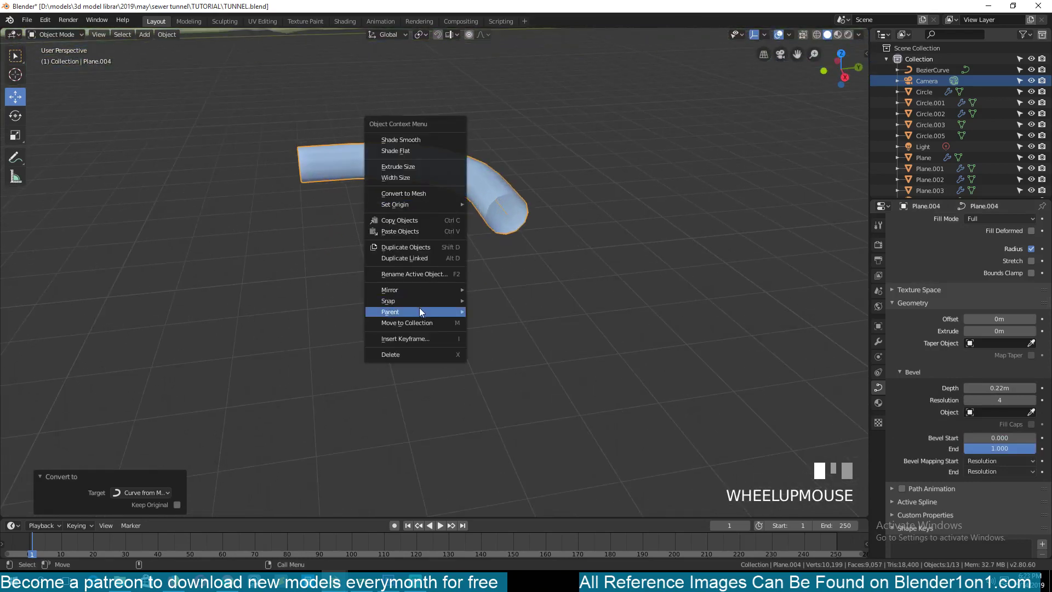
left_click(429, 195)
key("Tab")
left_click(497, 198, "alt")
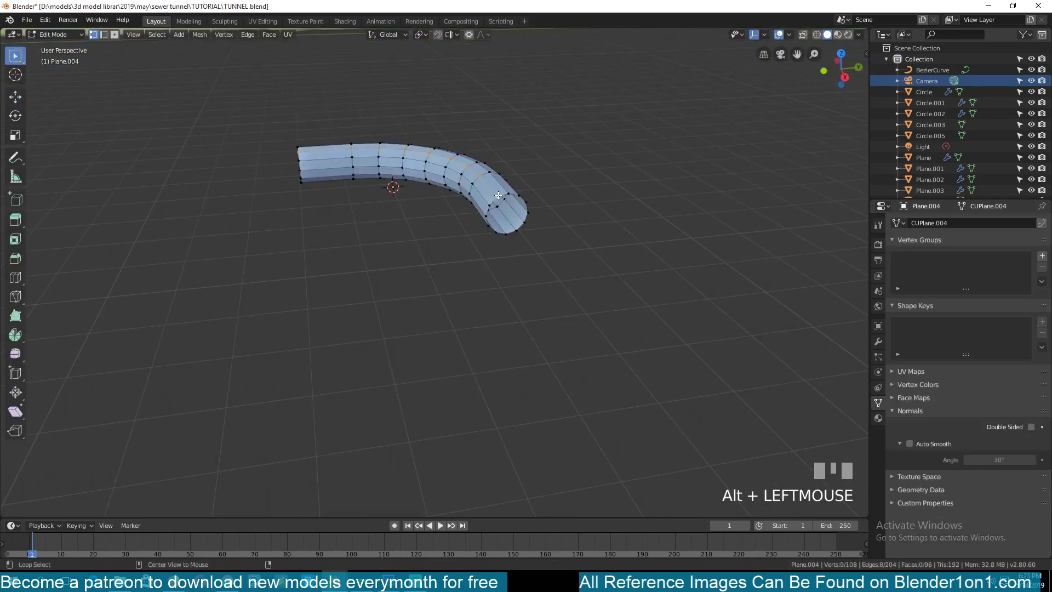
key("e")
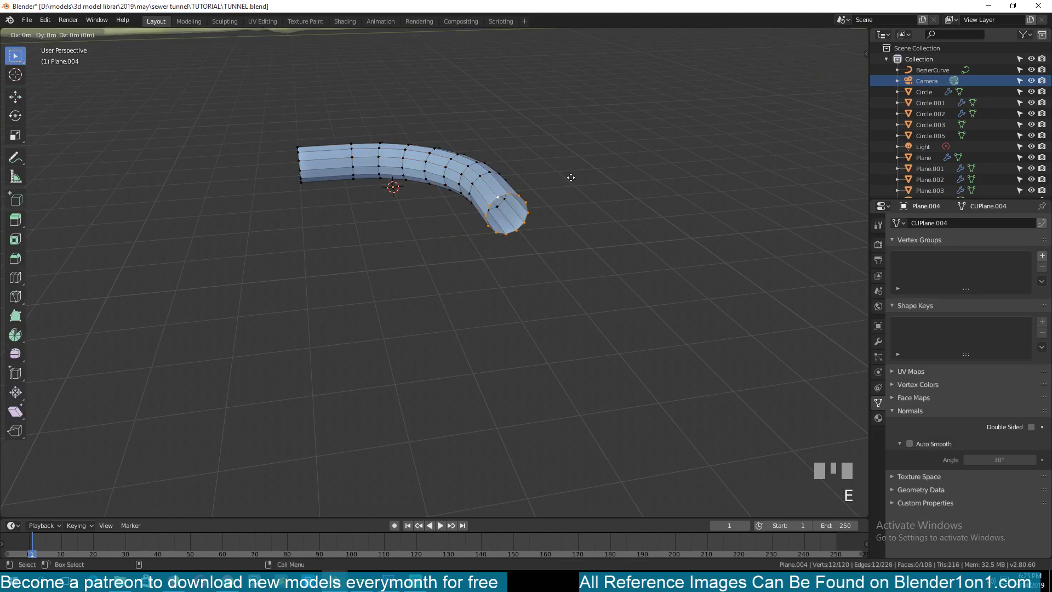
right_click(573, 174)
key("s")
left_click(597, 165)
Undo the end-ring extrusions and mesh conversion back to the plain unbevelled curve
key("e")
right_click(600, 184)
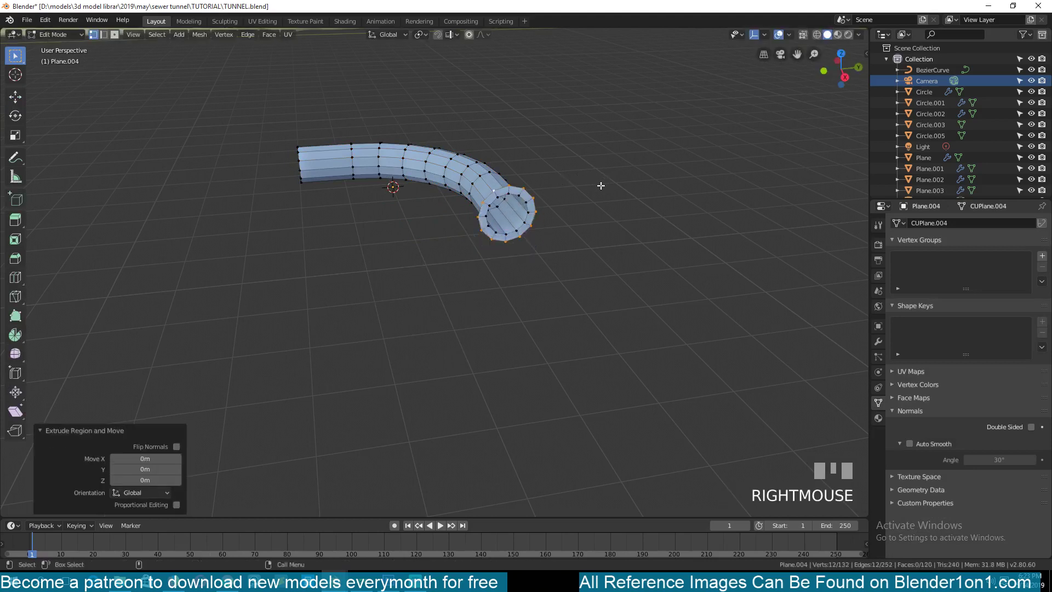
key("ctrl+z")
key("Tab")
key("ctrl+z")
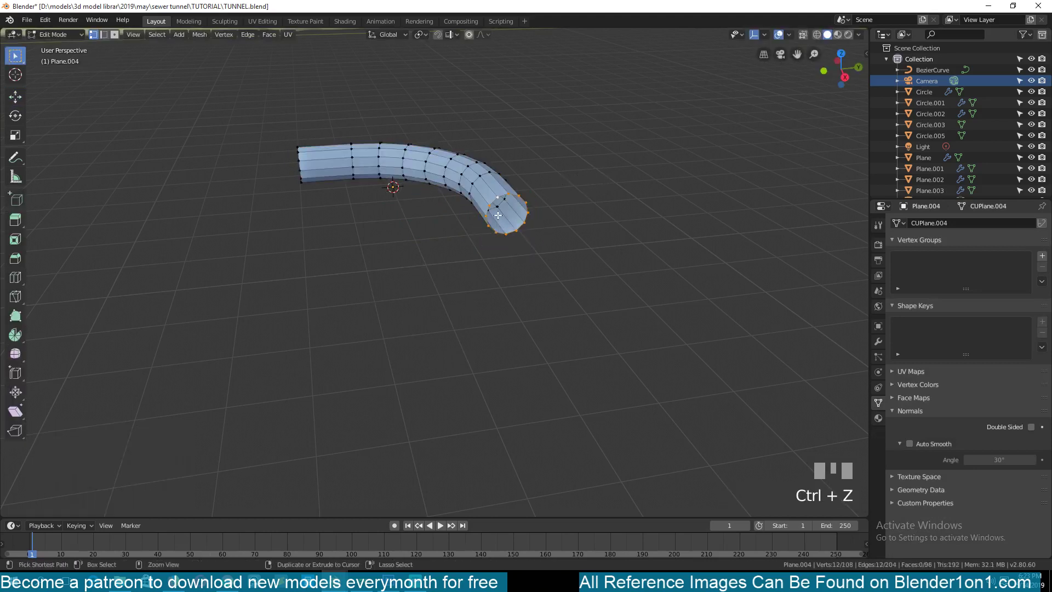
key("Tab")
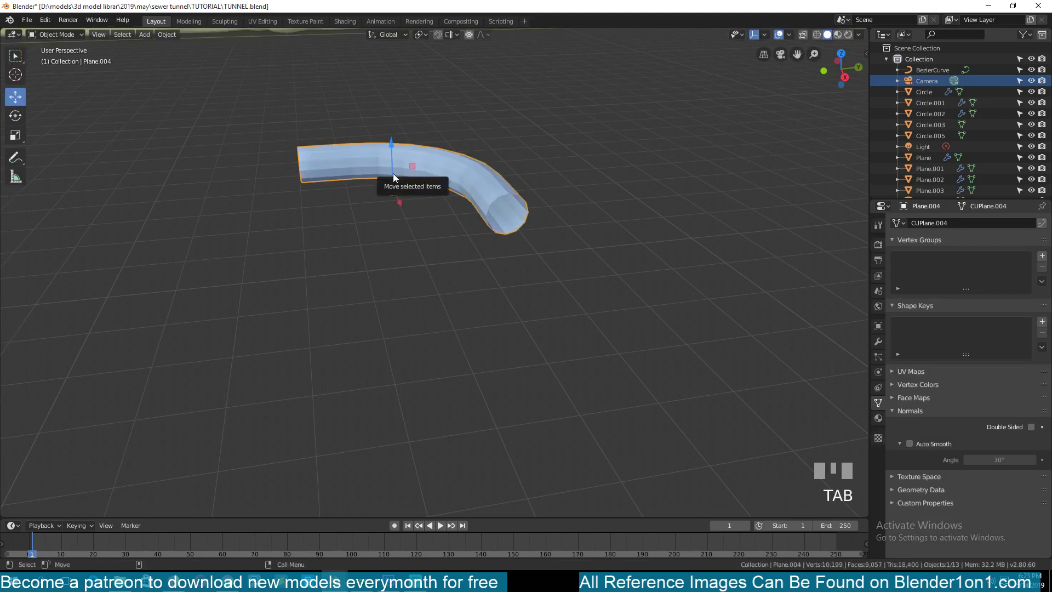
middle_click_drag(410, 185, 443, 184)
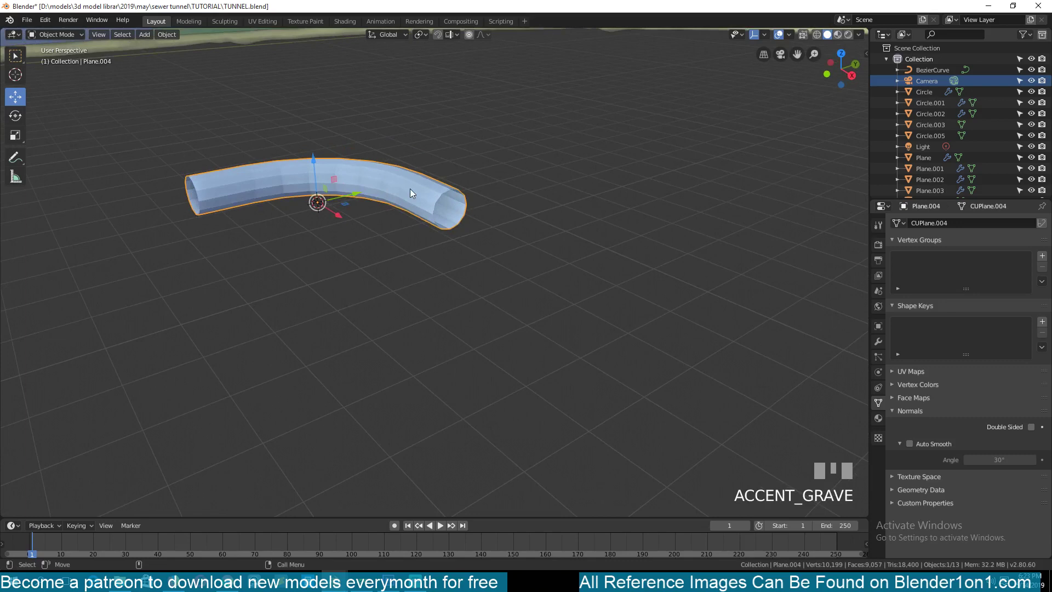
middle_click_drag(411, 190, 434, 238)
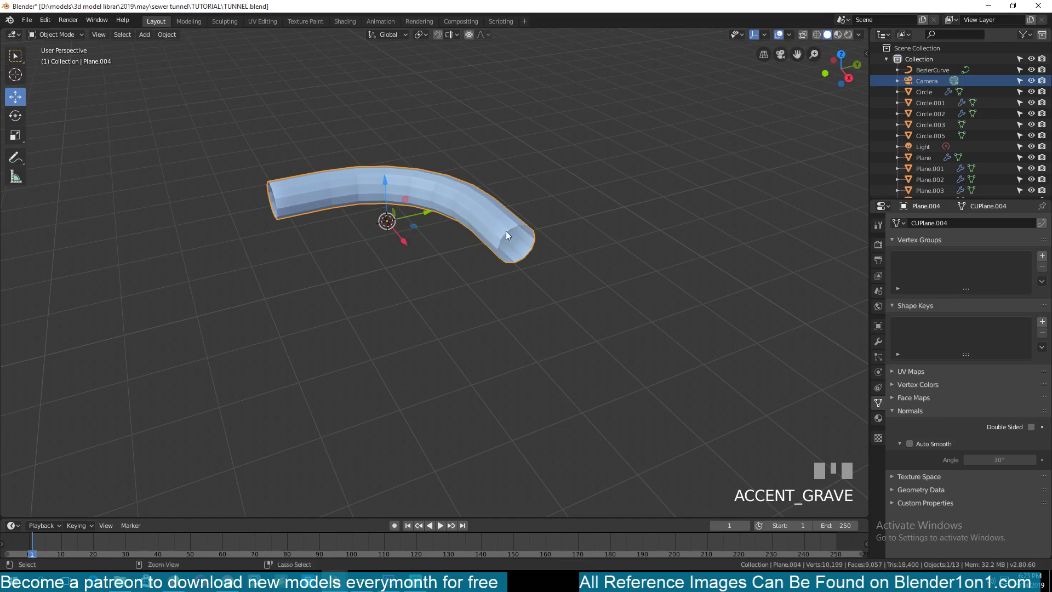
key("ctrl+z")
key("ctrl+z")
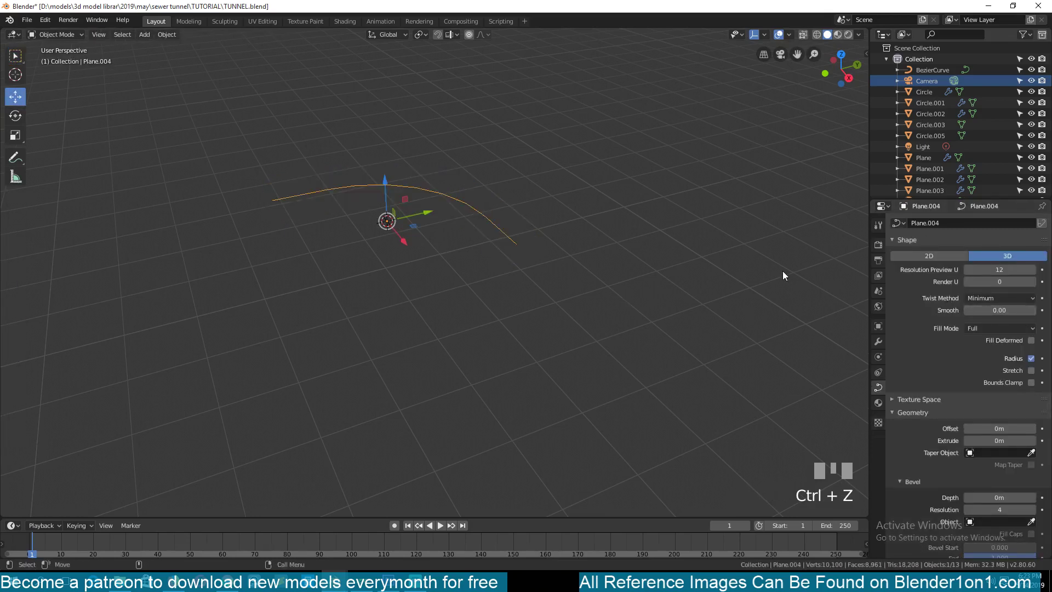
Keep fill mode Full and give the curve 0.23 m bevel depth with bevel resolution 3
scroll(931, 323, "down", 6)
scroll(931, 326, "up", 6)
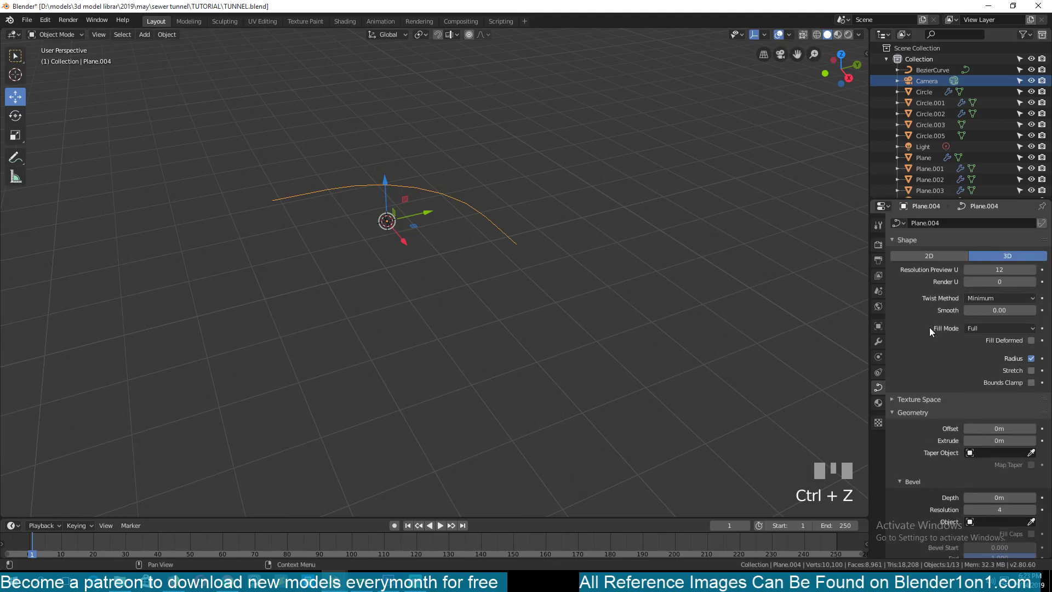
left_click(974, 328)
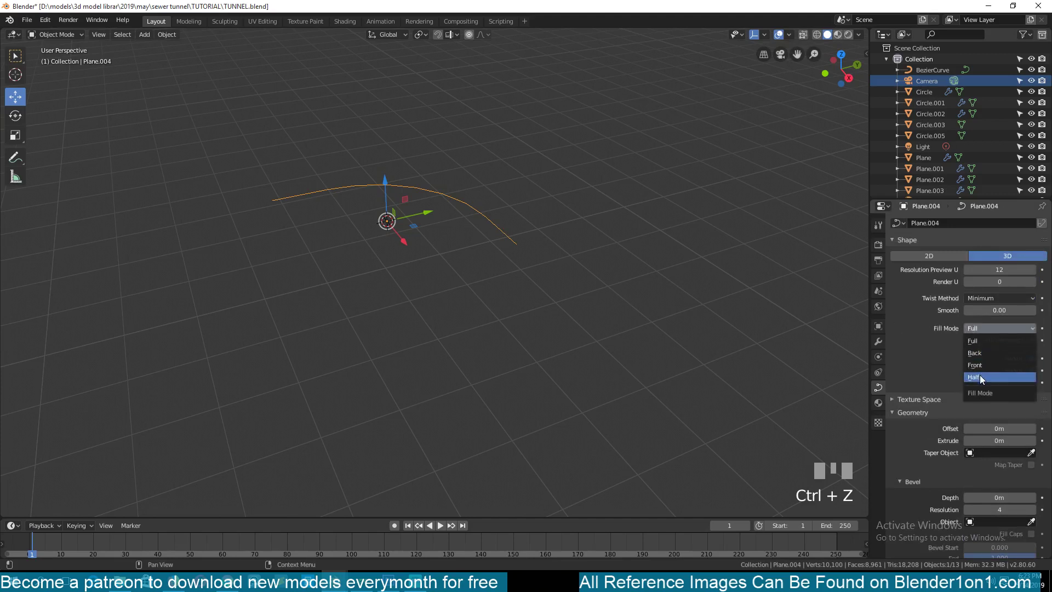
left_click(983, 340)
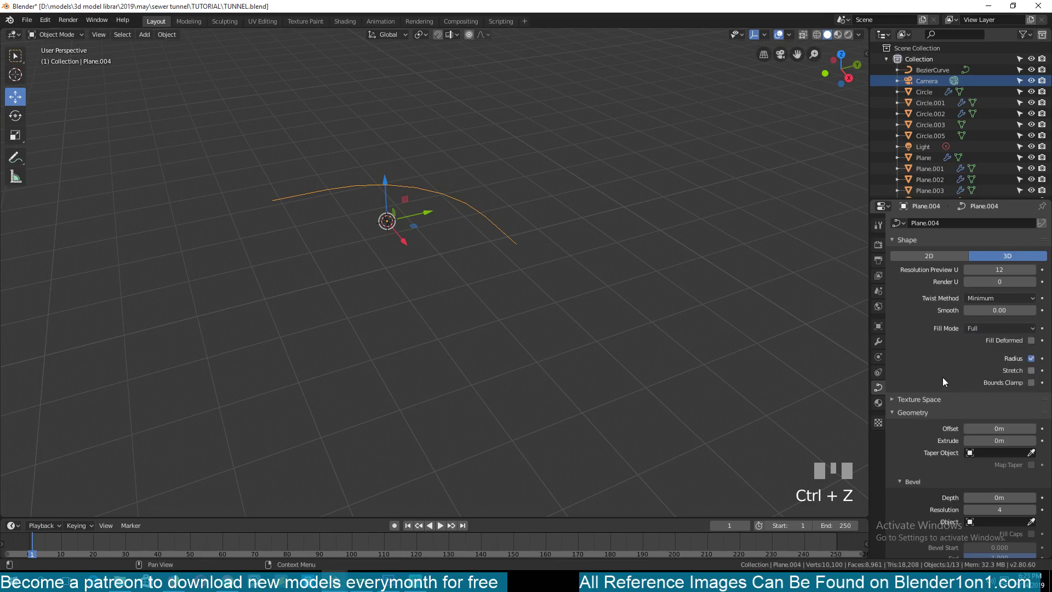
scroll(943, 377, "down", 5)
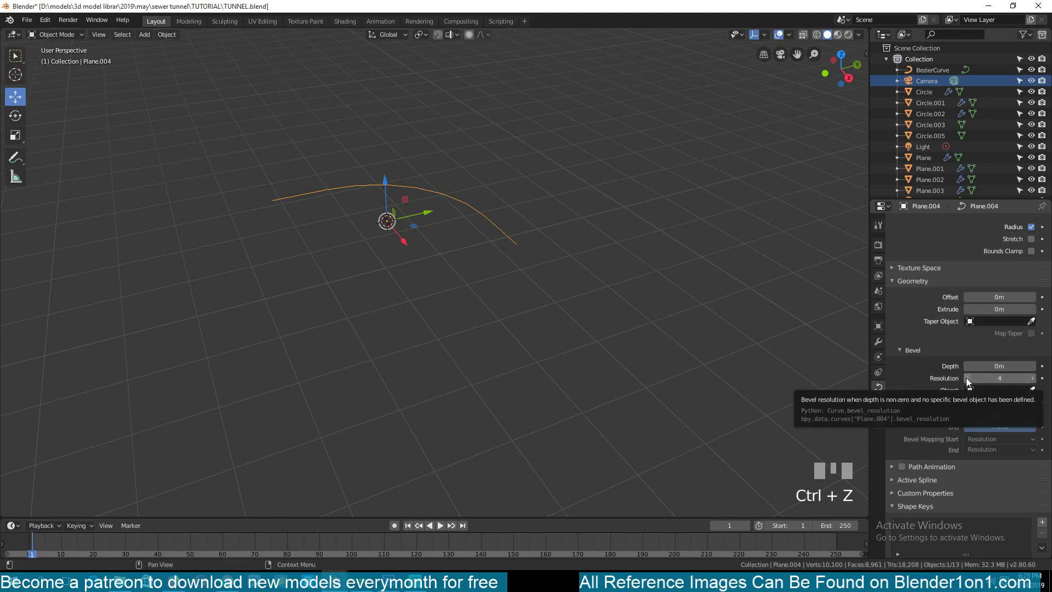
left_click(967, 378)
left_click(967, 378)
left_click_drag(987, 366, 1016, 366)
left_click(967, 378)
left_click(967, 378)
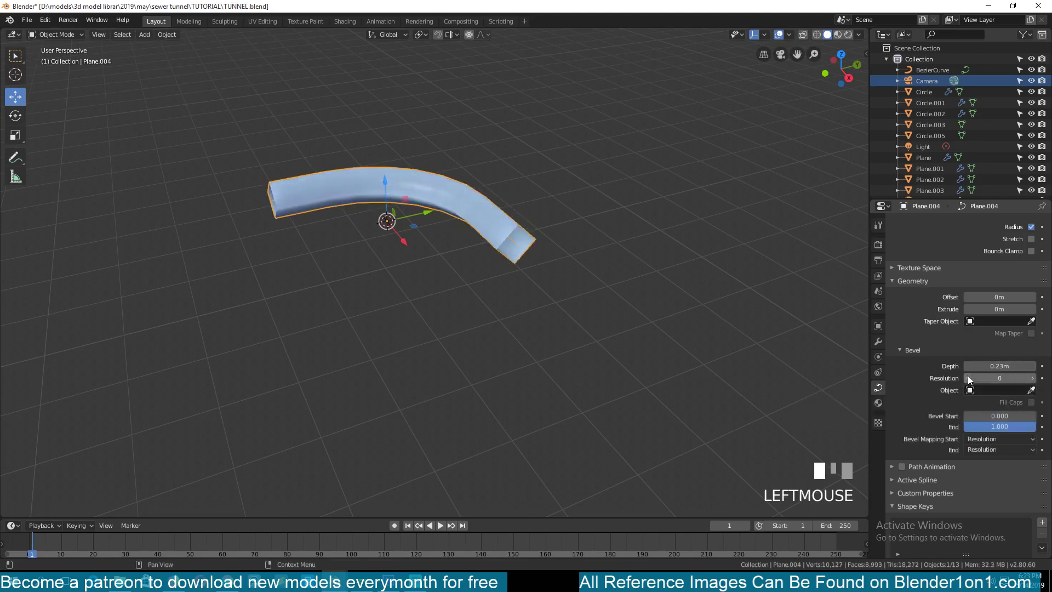
key("grave")
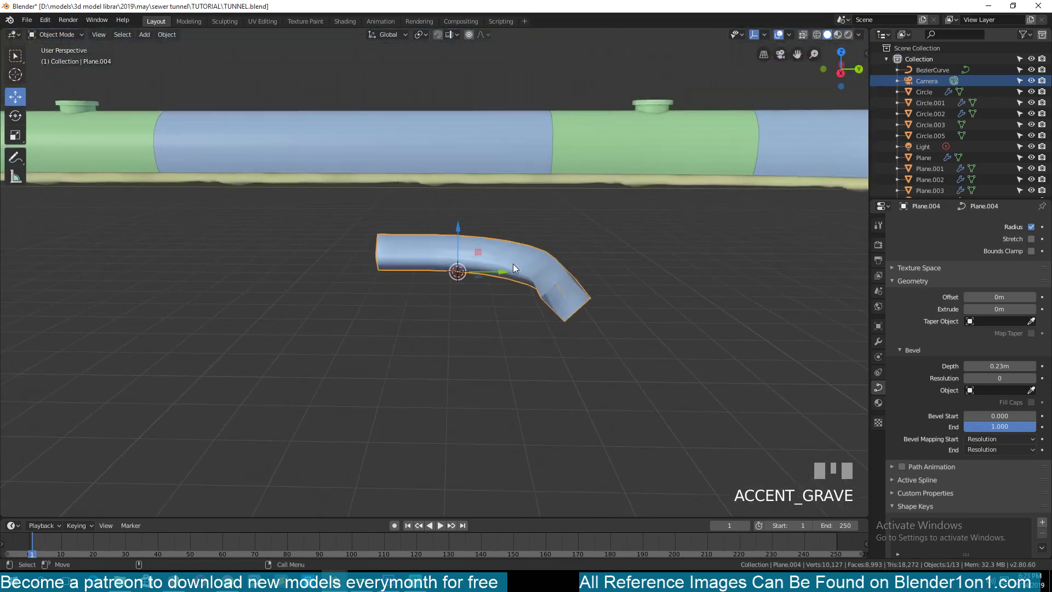
left_click(1033, 378)
left_click(1033, 378)
left_click(1033, 378)
Check the tube from an angled view, then delete the Plane.004 tube object
key("grave")
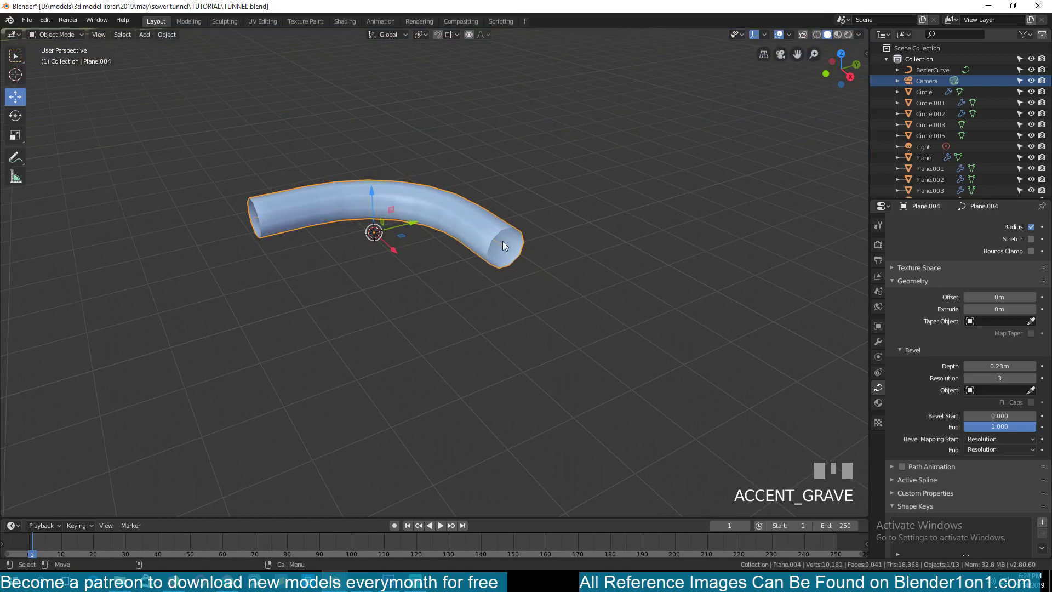
key("x")
scroll(393, 315, "down", 3)
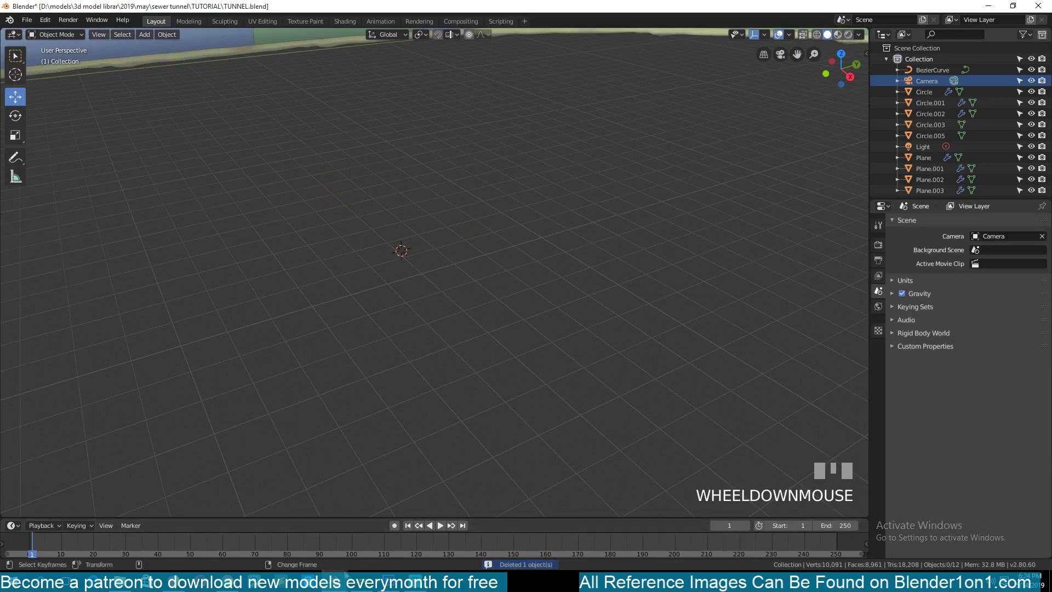
Switch briefly to the sewer tunnel window and back to TUNNEL.blend
left_click(350, 524)
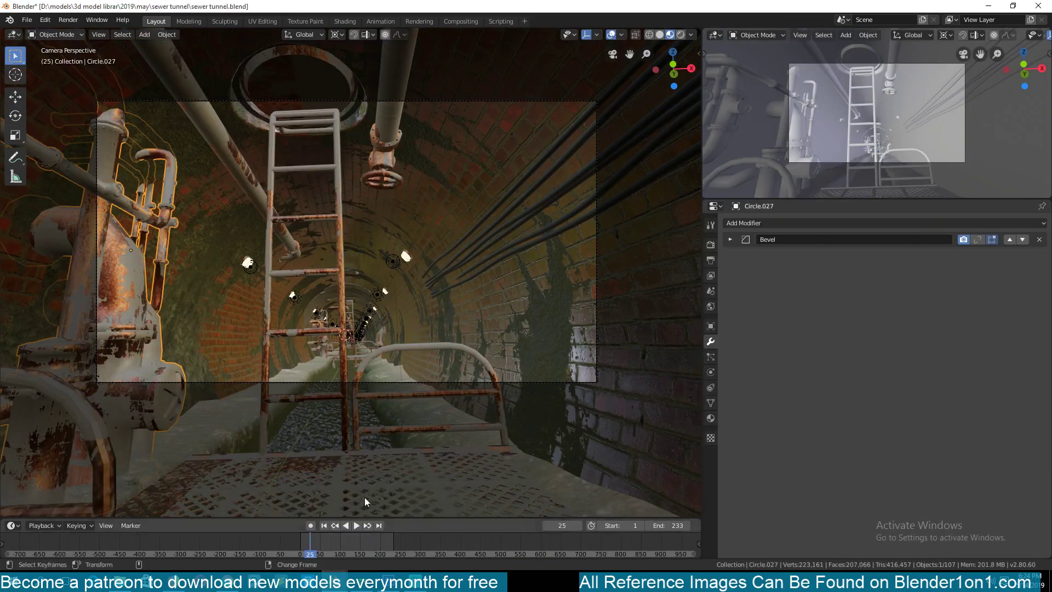
mouse_move(335, 576)
left_click(310, 519)
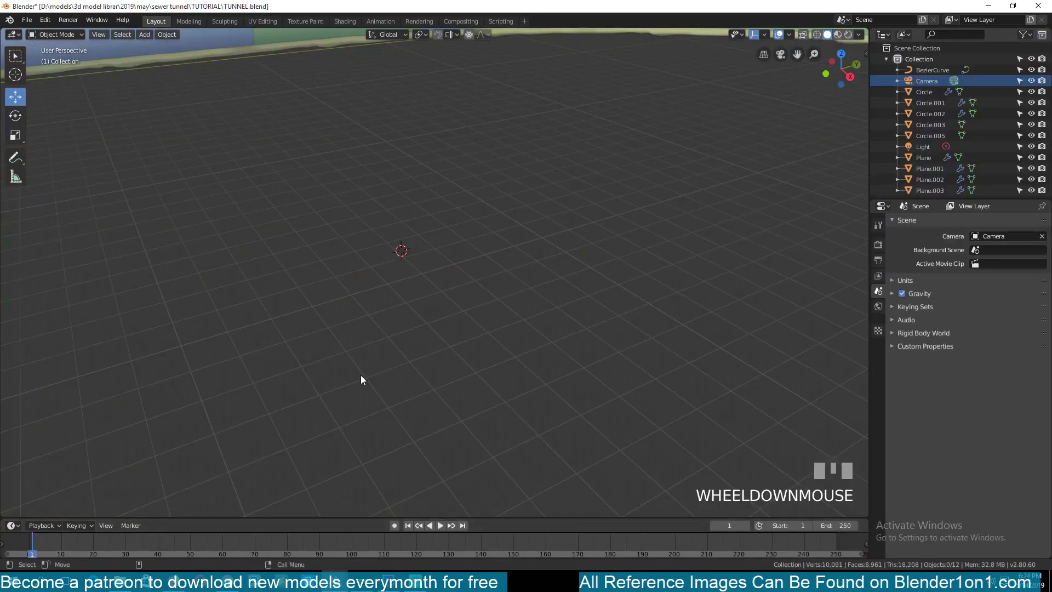
scroll(336, 304, "down", 5)
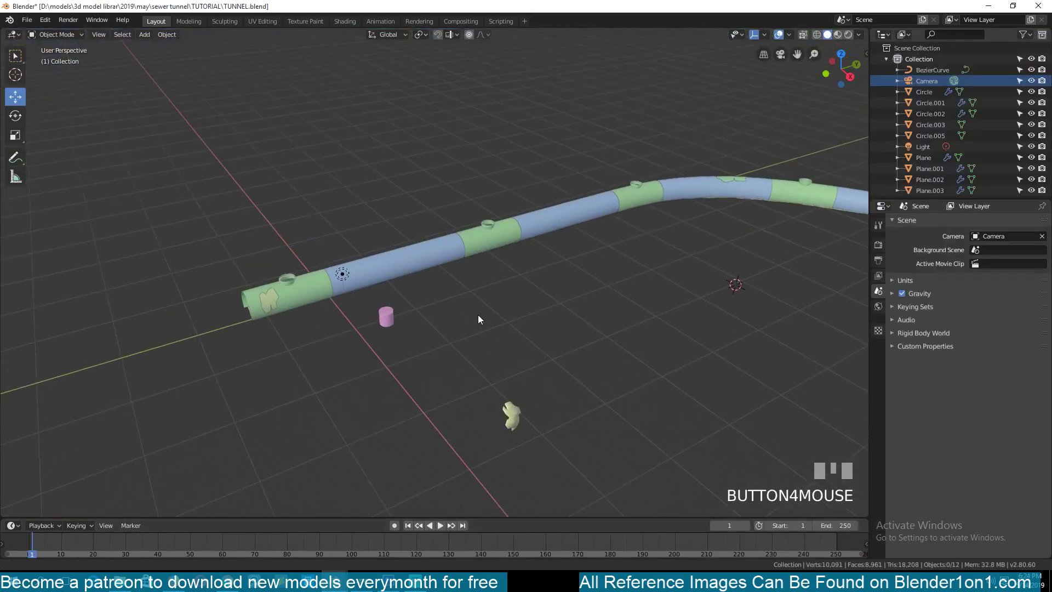
Delete the small object Circle.005 and the pink cylinder Circle.003
left_click(508, 409)
key("x")
left_click(514, 419)
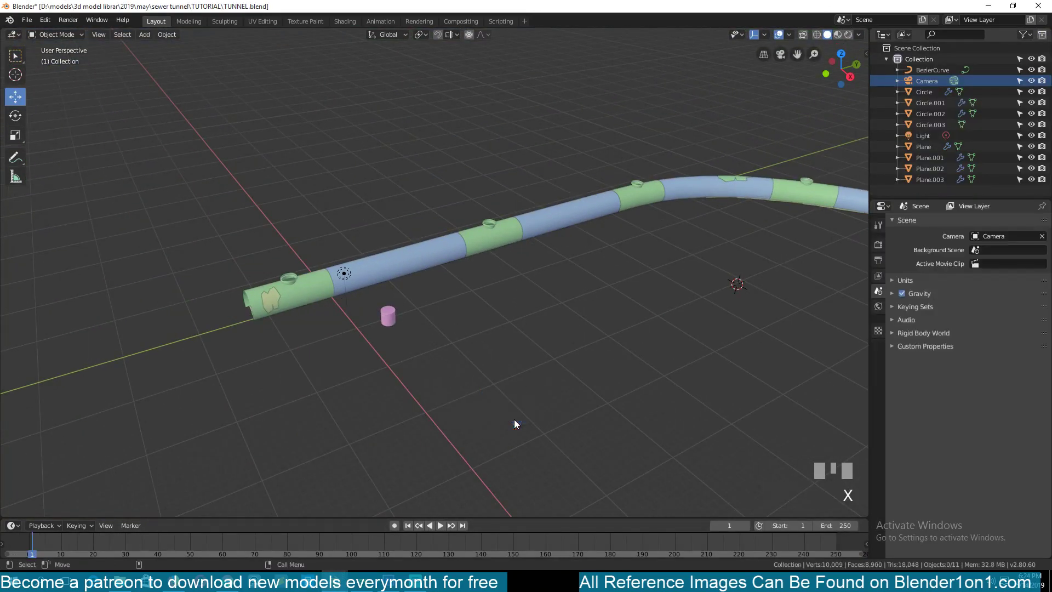
left_click(388, 316)
key("x")
left_click(390, 323)
scroll(407, 333, "up", 2)
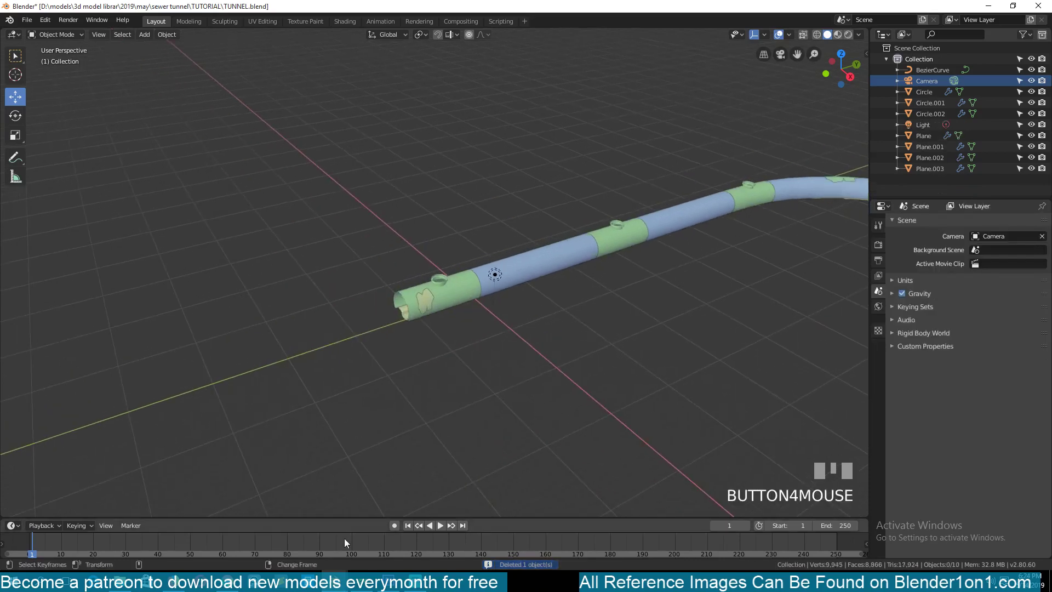
Bring the sewer tunnel.blend scene to the front and select its ladder
left_click(336, 578)
left_click(366, 528)
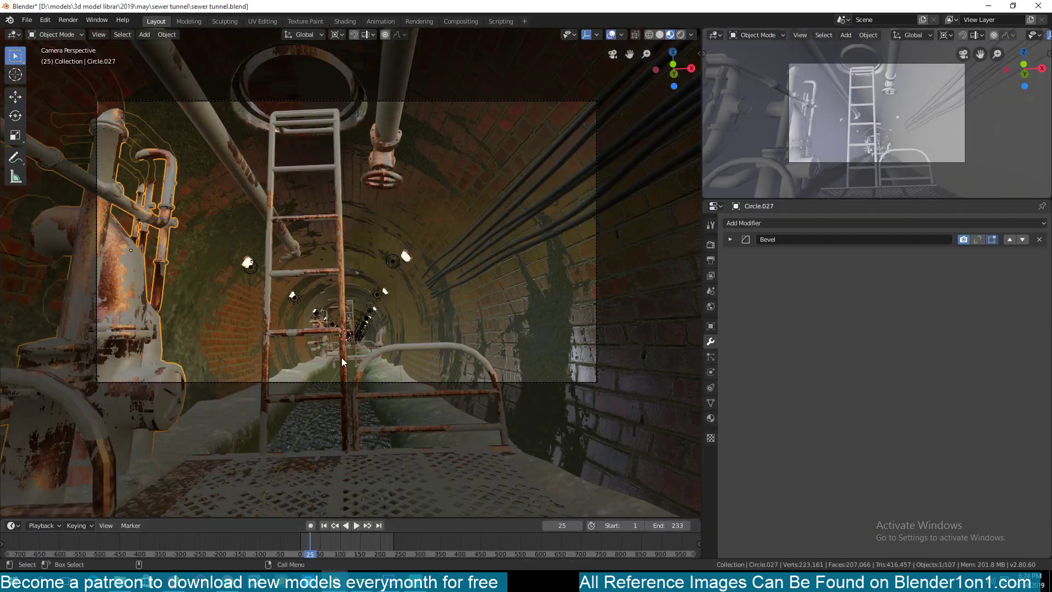
left_click(333, 213)
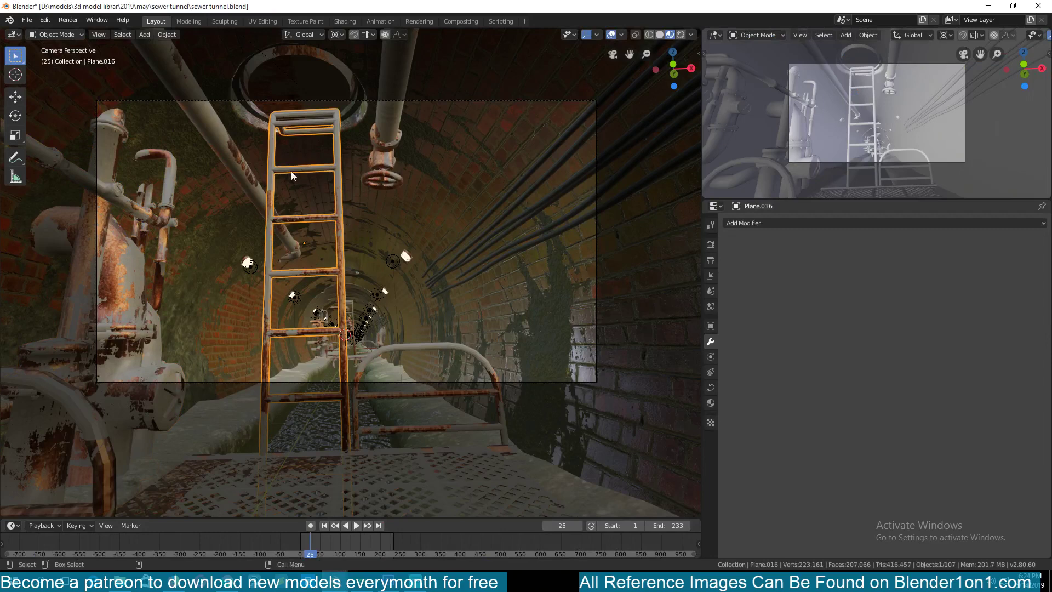